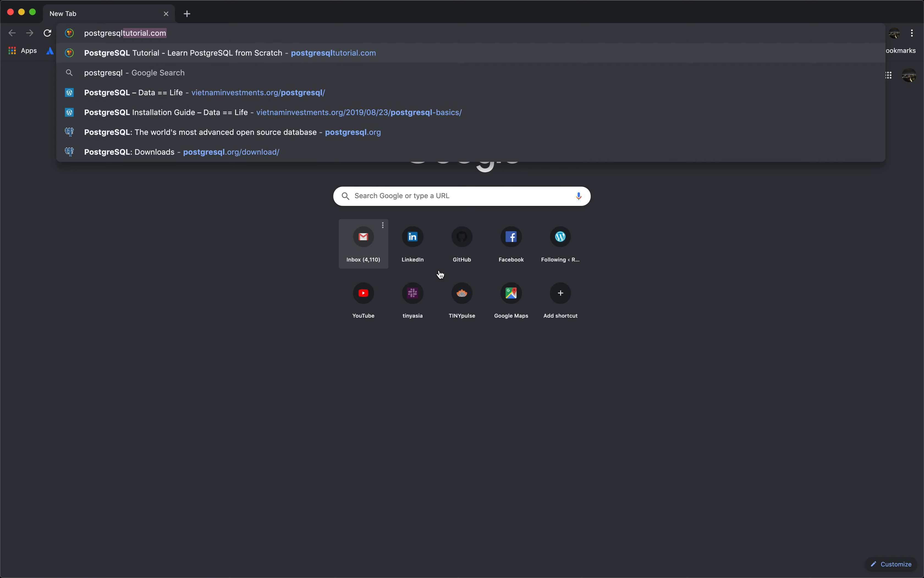
Search Google for 'postgresql' from the Chrome address bar.
key(Return)
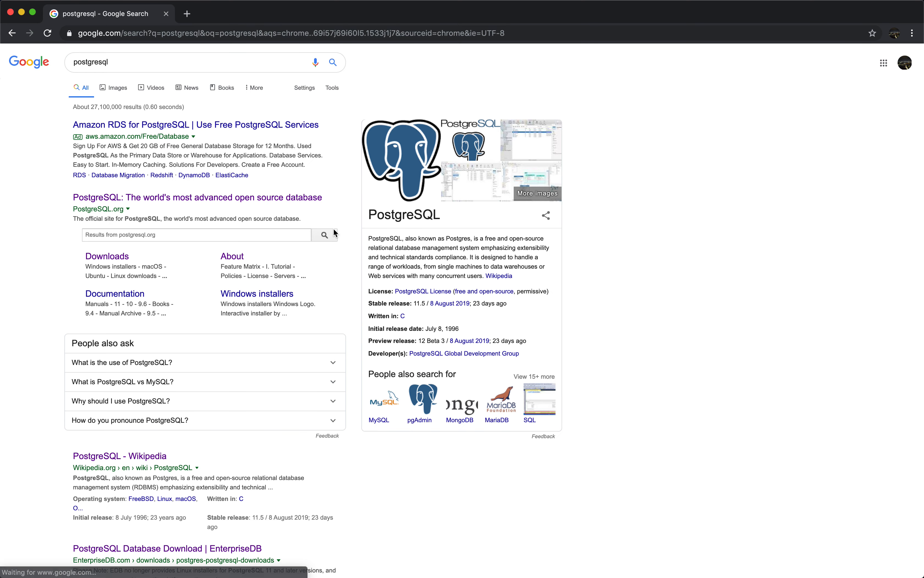
Go from postgresql.org through Download and macOS to the EnterpriseDB installer downloads.
click(179, 200)
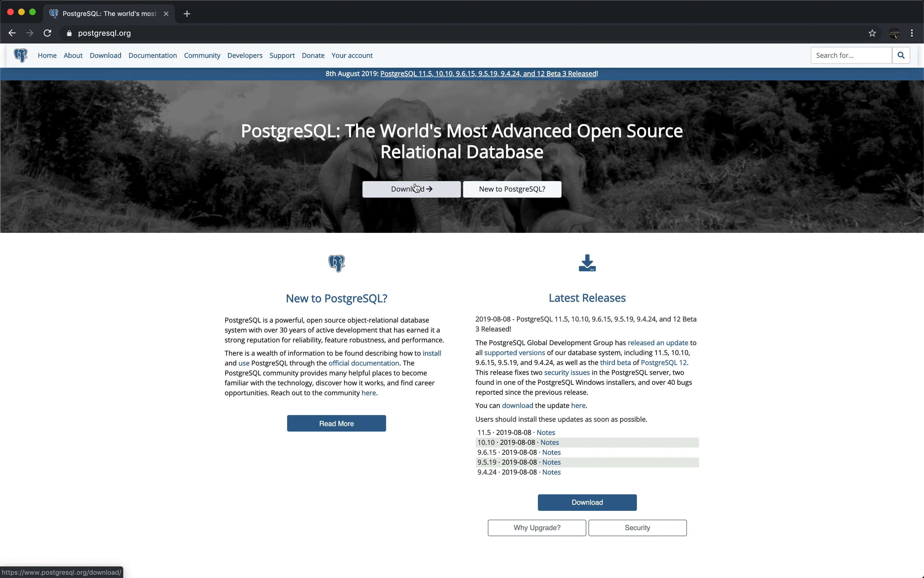
click(416, 188)
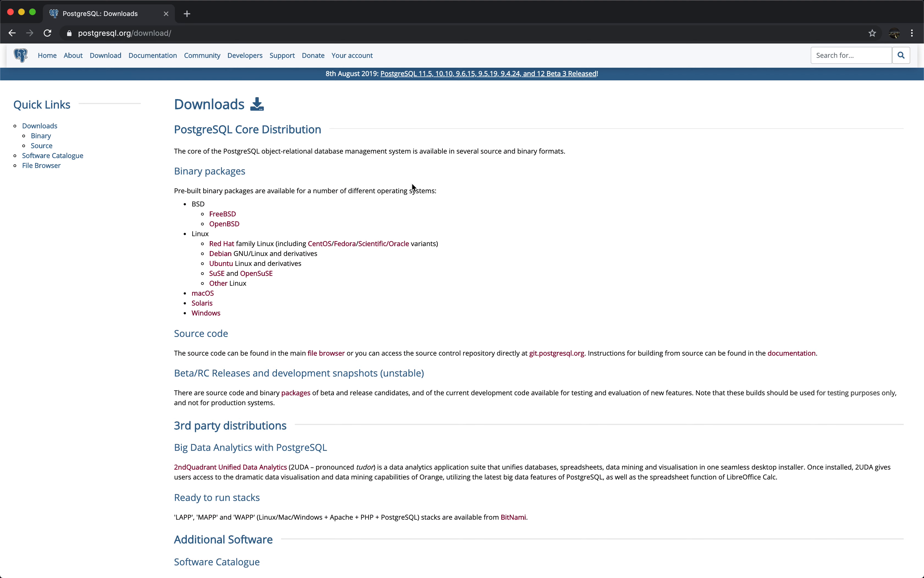
click(205, 295)
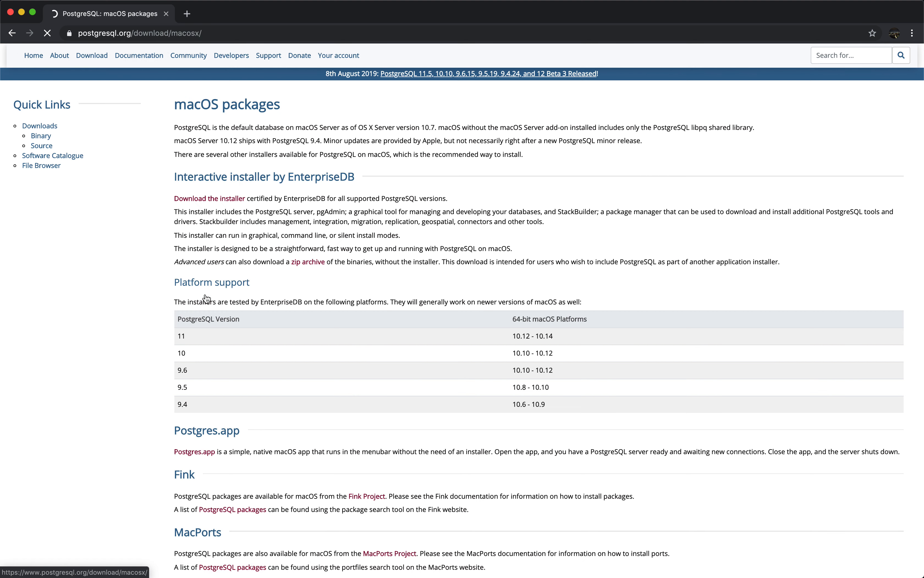
click(208, 199)
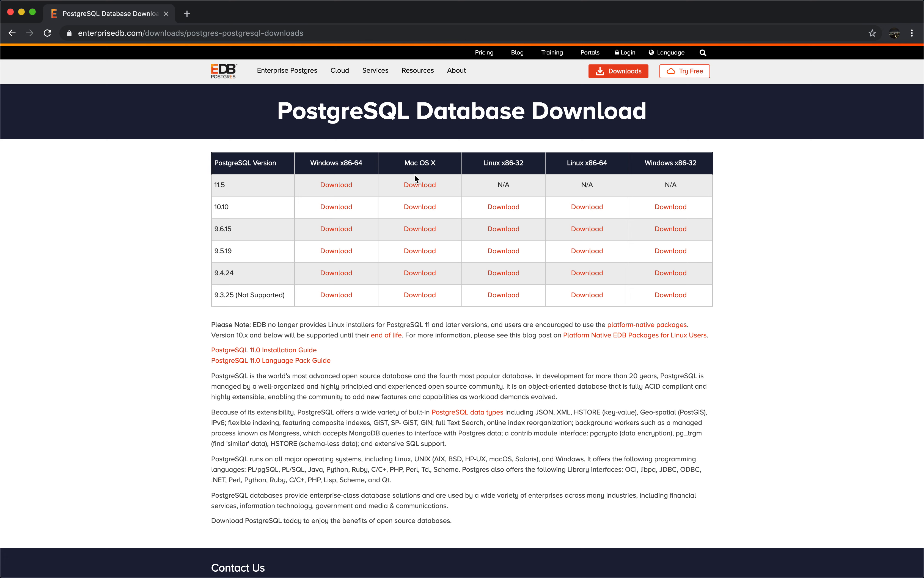
Download the PostgreSQL 11.5 Mac OS X installer and open the postgresql-11.5-1-osx.dmg.
click(421, 185)
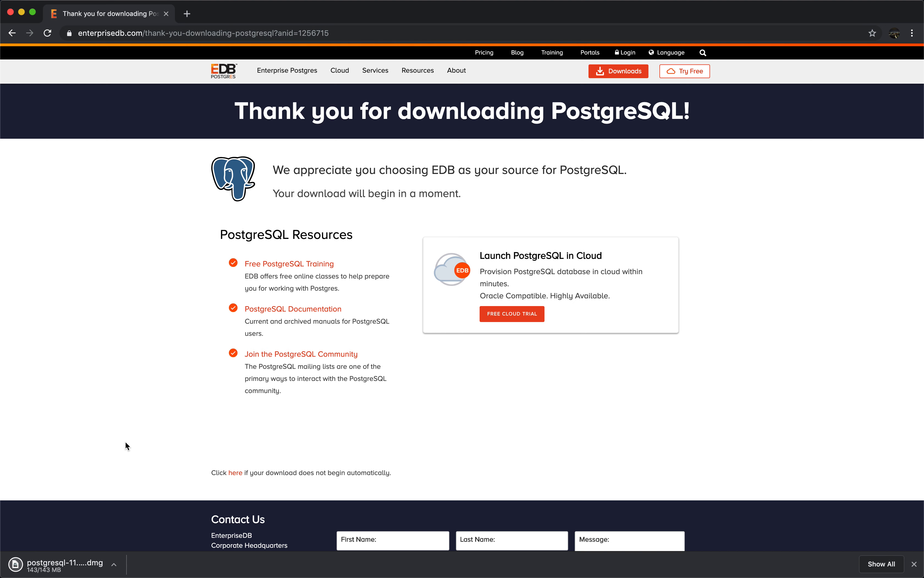
click(56, 565)
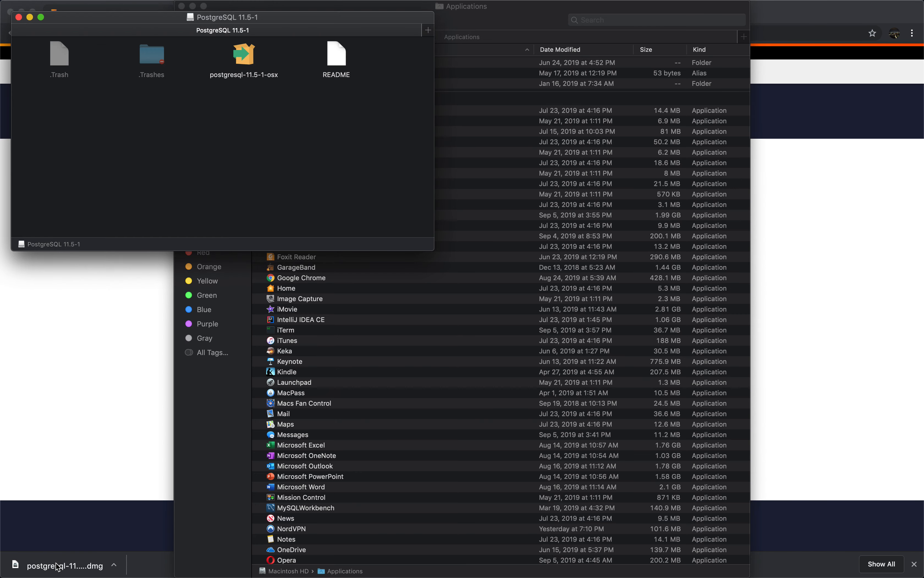
Launch postgresql-11.5-1-osx, allow it past the security warning, and authorise with the admin password.
click(236, 60)
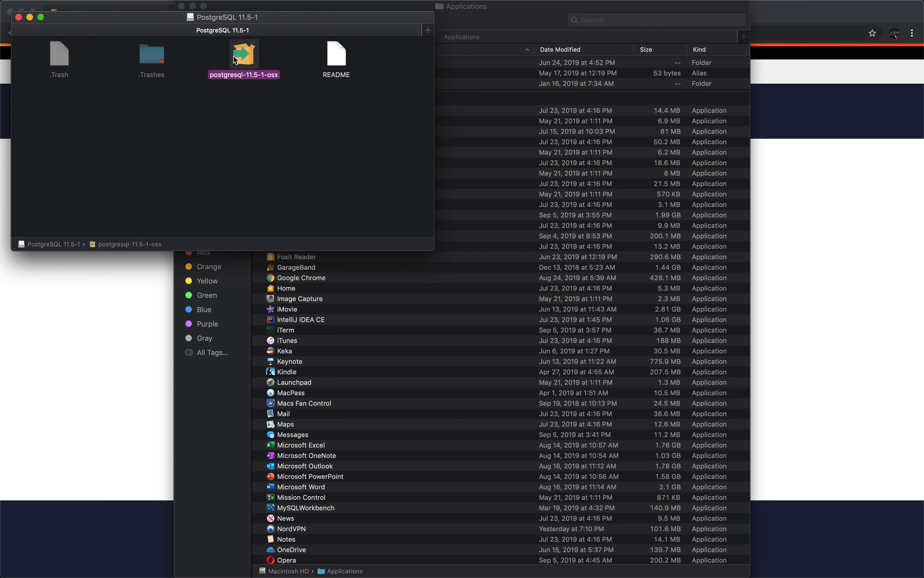
double_click(236, 60)
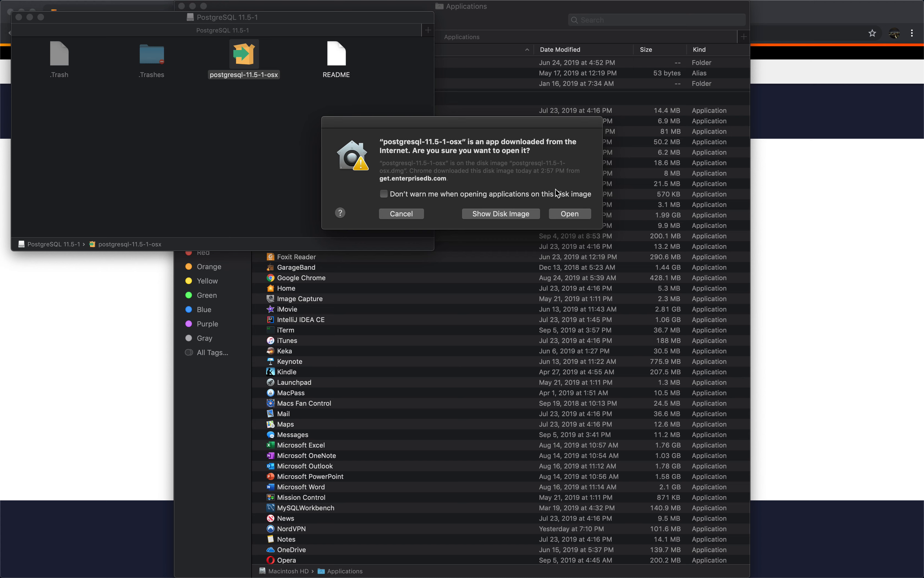
click(566, 214)
text(•••••••••)
key(Return)
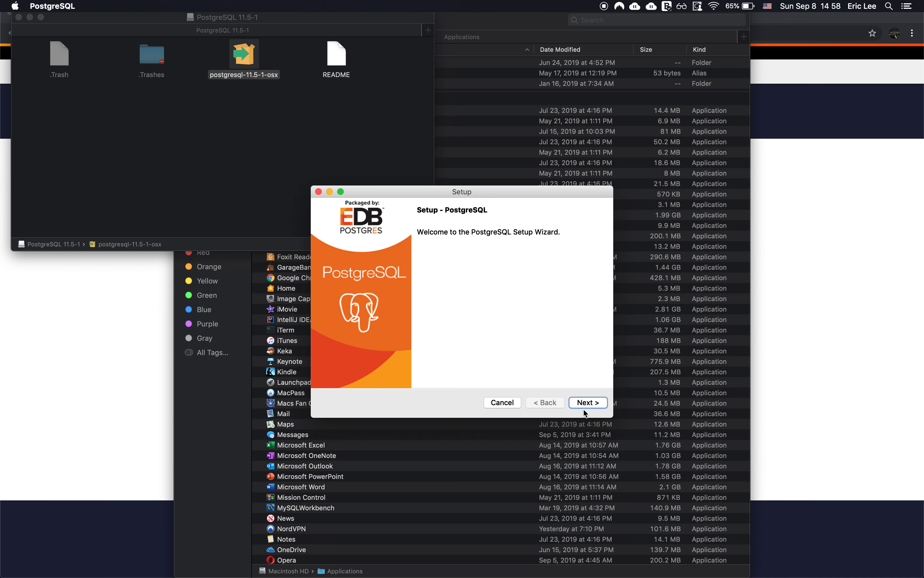
Accept the default install and data directories and all four components, then start installing.
click(588, 402)
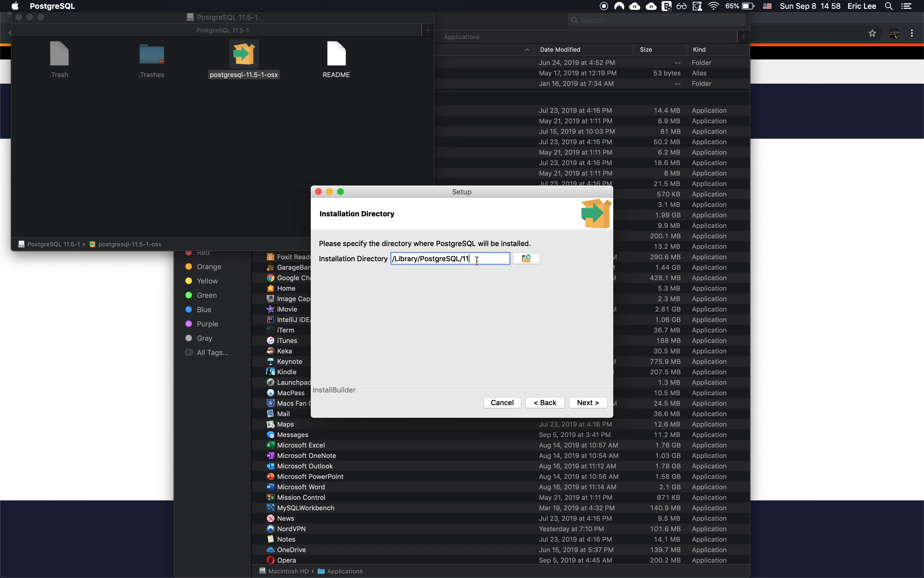
click(594, 404)
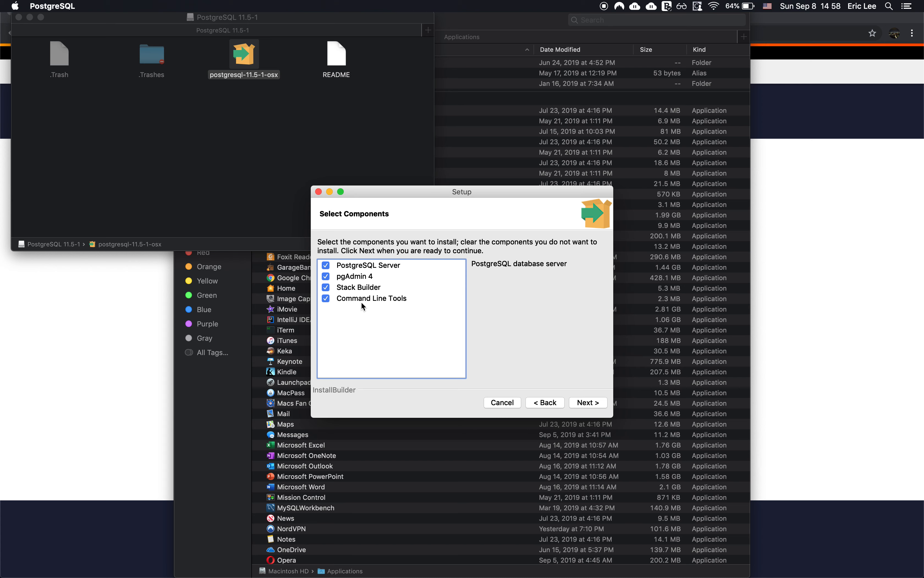
click(589, 402)
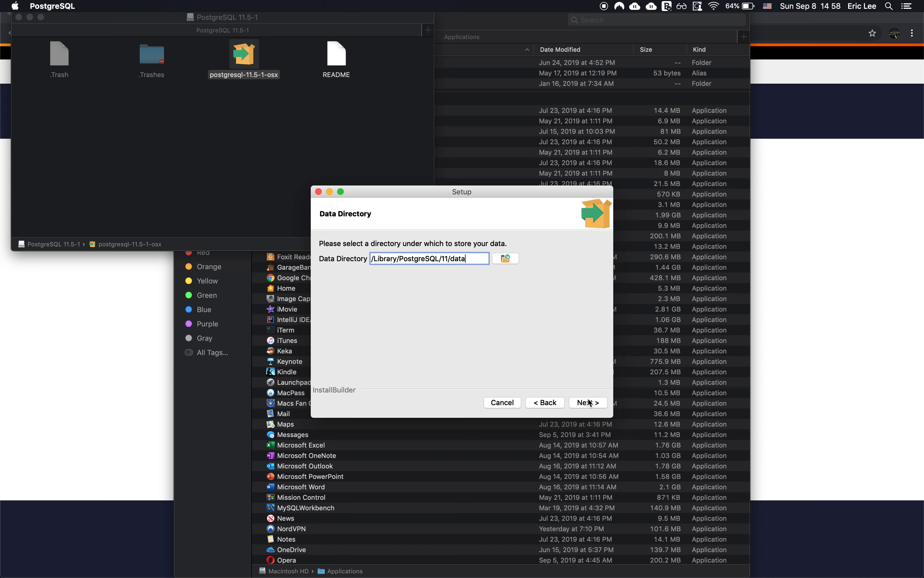
click(589, 402)
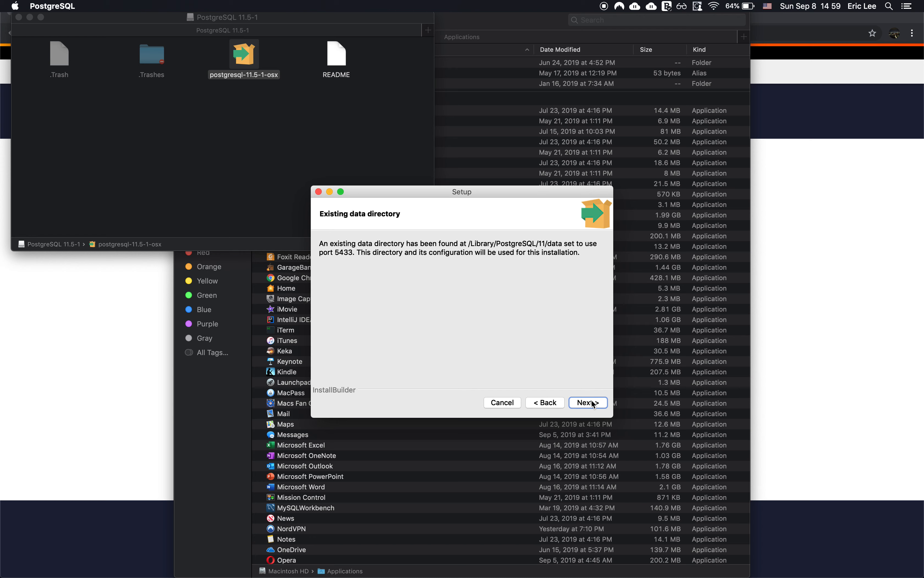
click(593, 403)
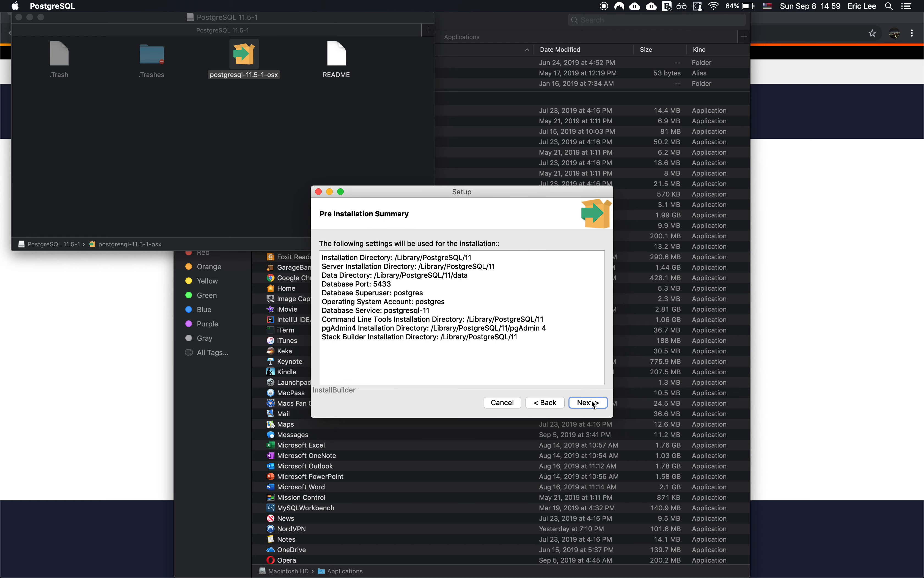
click(593, 404)
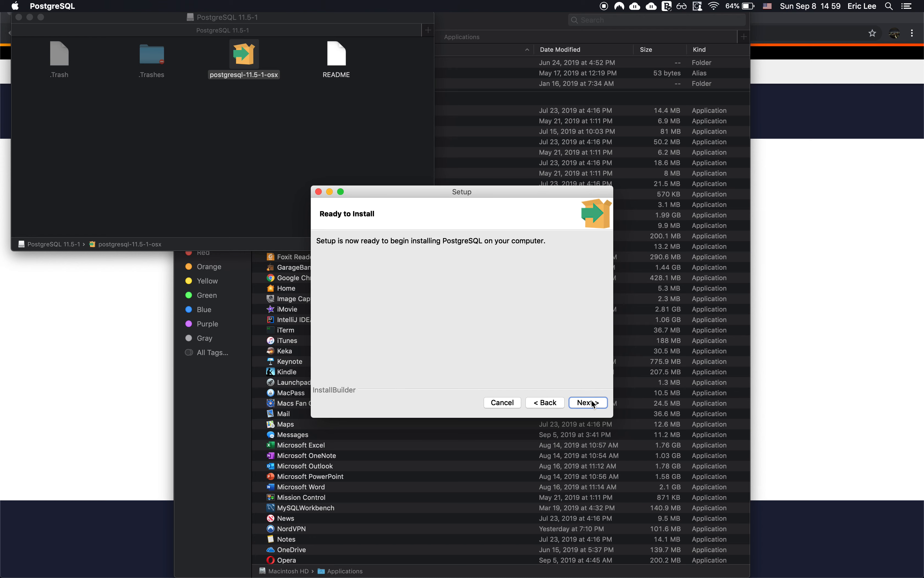
click(593, 404)
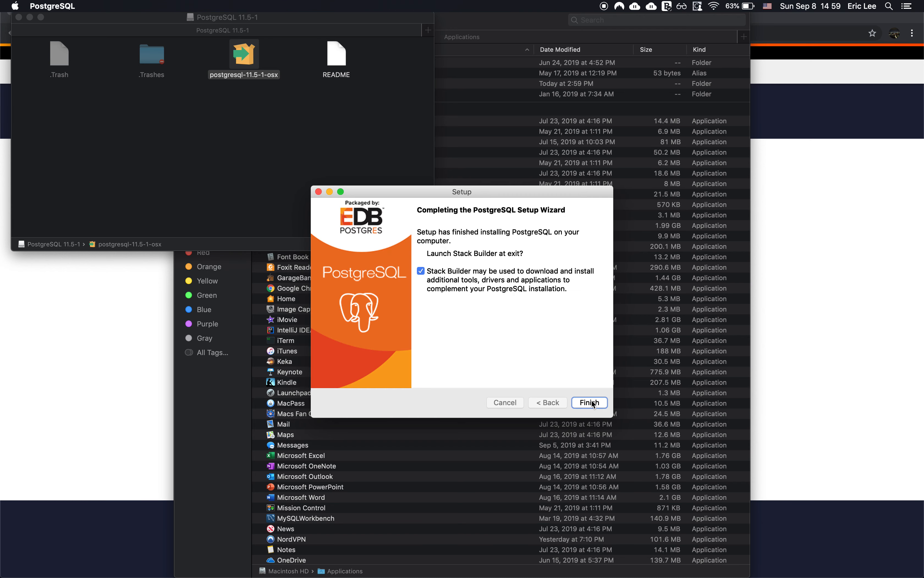
Turn off 'Launch Stack Builder at exit' and finish the setup wizard.
click(421, 271)
click(589, 402)
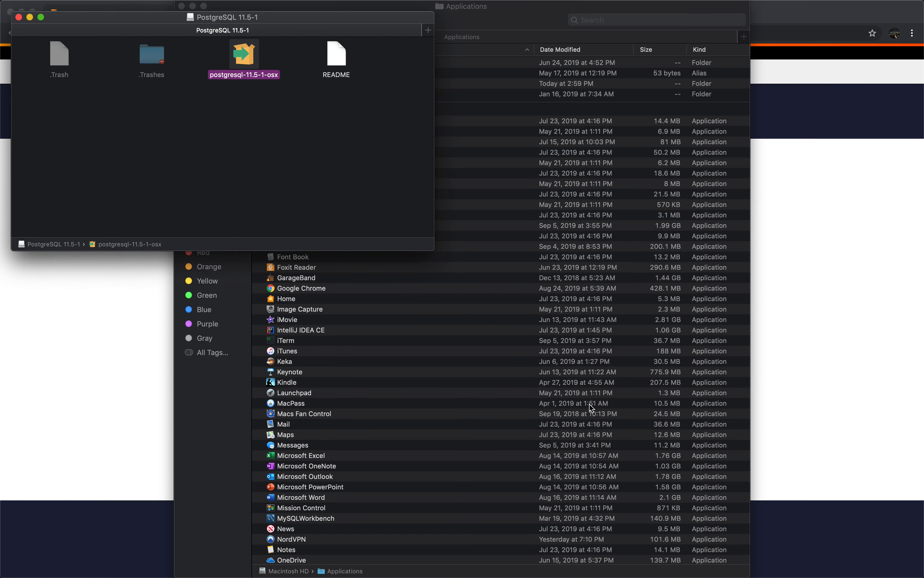
Open Applications > PostgreSQL 11 and launch SQL Shell (psql).
click(530, 29)
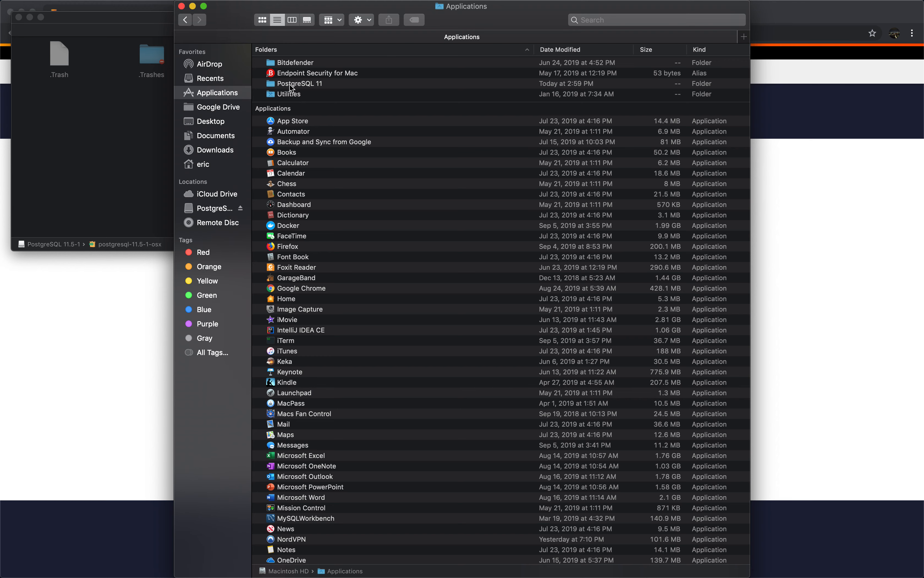
double_click(299, 87)
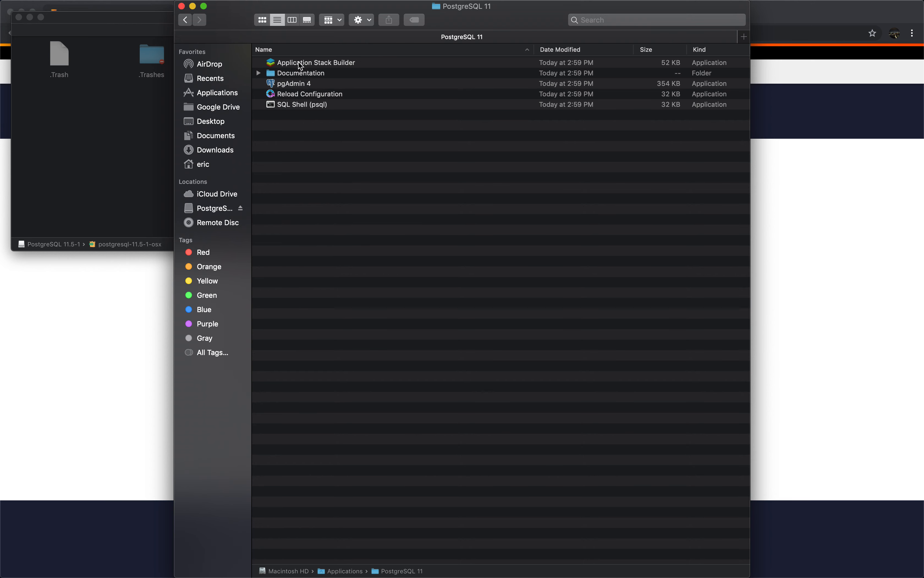
double_click(305, 110)
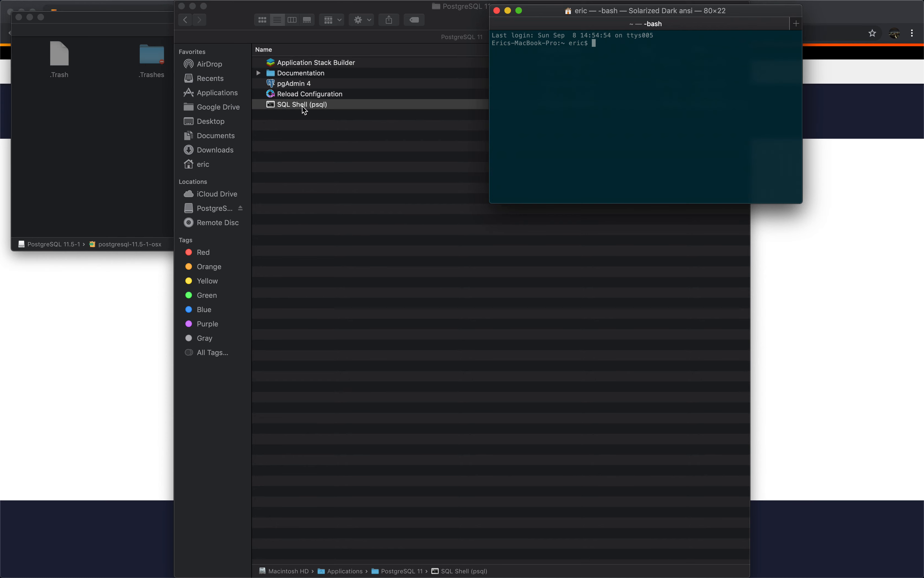
Run 'psql postgres' at the bash prompt, after trying the names eric and myplayground.
text(psql)
text(postgres)
key(BackSpace)
key(BackSpace)
key(BackSpace)
key(BackSpace)
key(BackSpace)
key(BackSpace)
key(BackSpace)
key(BackSpace)
text(eric)
key(BackSpace)
key(BackSpace)
key(BackSpace)
key(BackSpace)
text(myplayground)
key(BackSpace)
key(BackSpace)
key(BackSpace)
key(BackSpace)
key(BackSpace)
key(BackSpace)
key(BackSpace)
key(BackSpace)
key(BackSpace)
key(BackSpace)
key(BackSpace)
key(BackSpace)
text(postgres)
key(Return)
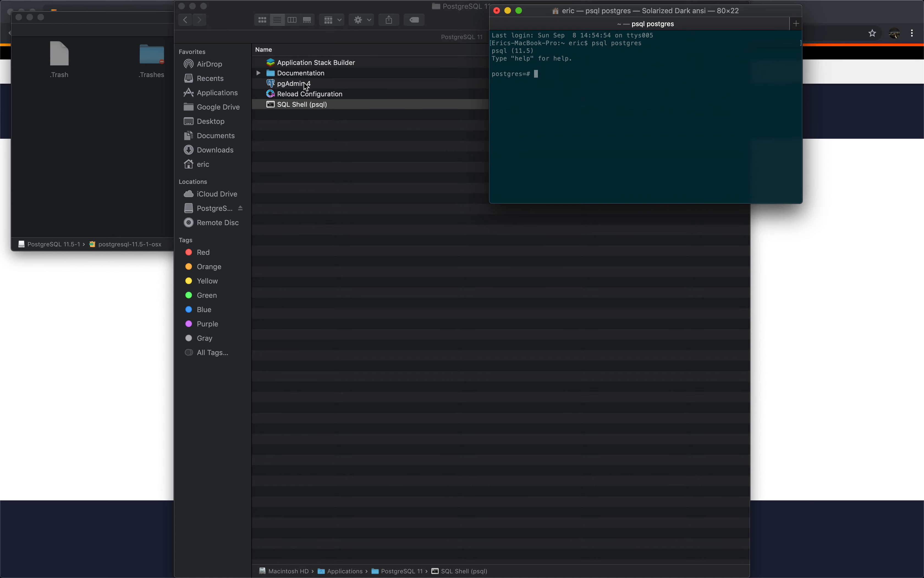
Launch pgAdmin 4 from the PostgreSQL 11 folder and unlock it with the master password.
double_click(294, 83)
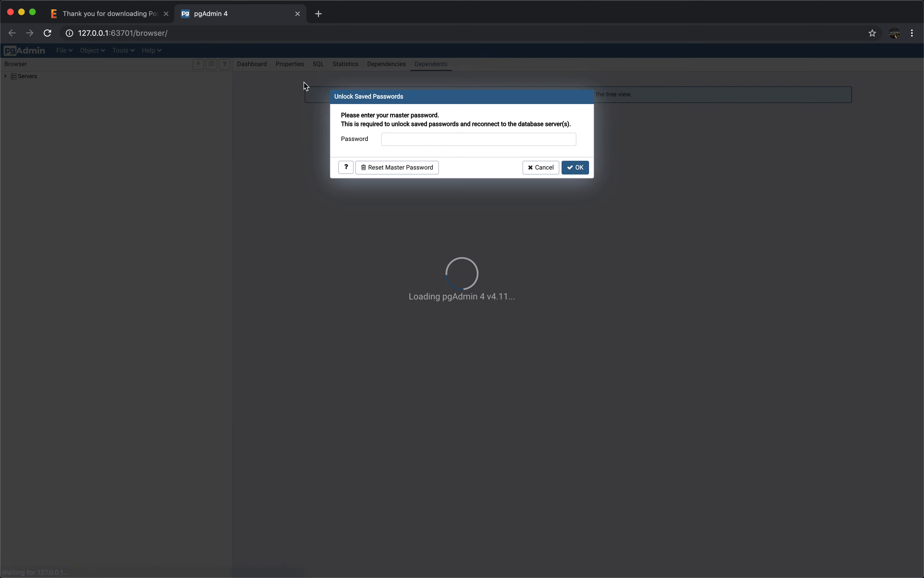
text(•••••••••••)
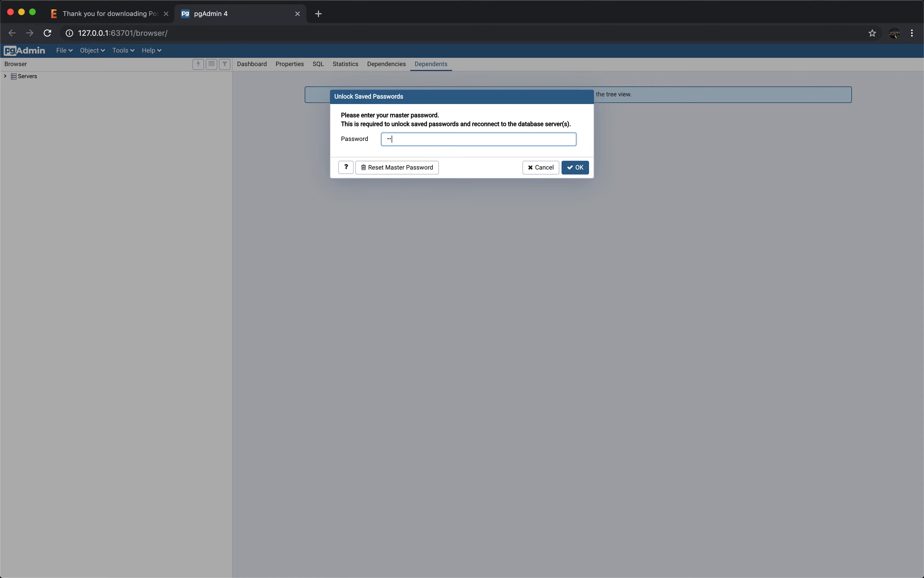
key(Return)
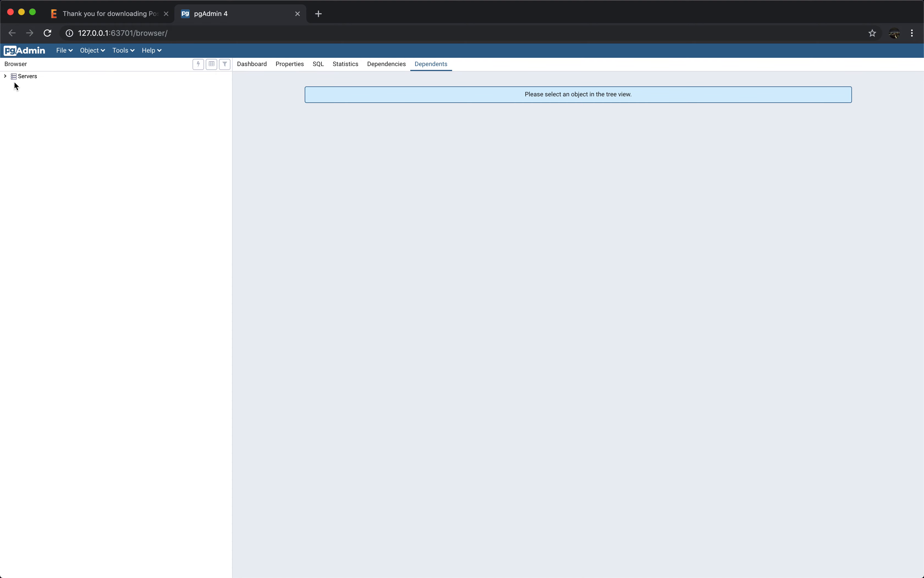
Connect to the PostgreSQL 11 server under Servers using the postgres user's password.
click(5, 77)
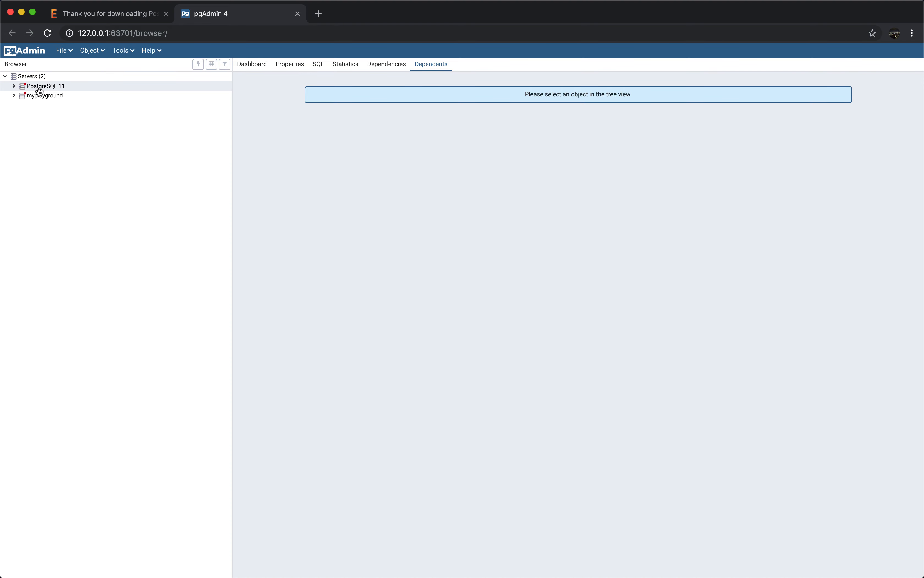
click(23, 85)
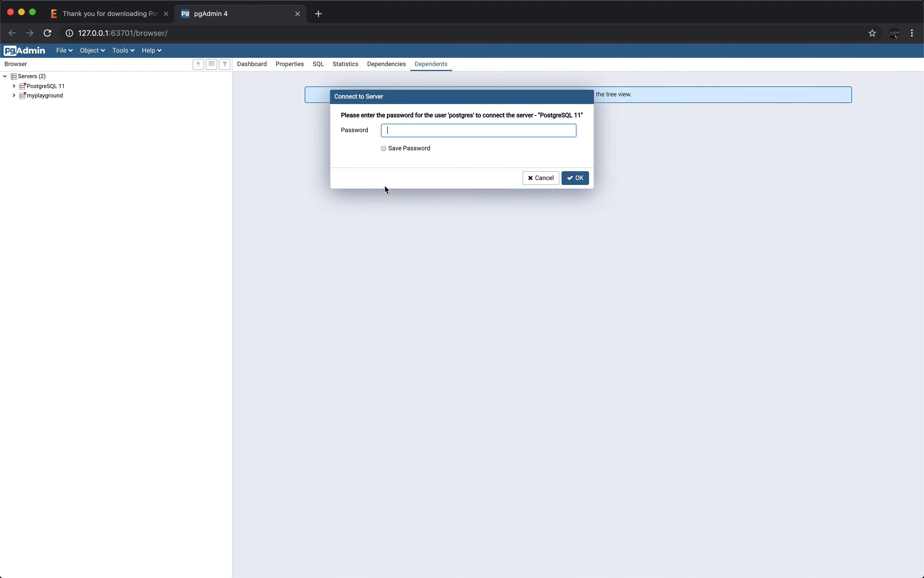
text(root)
key(Return)
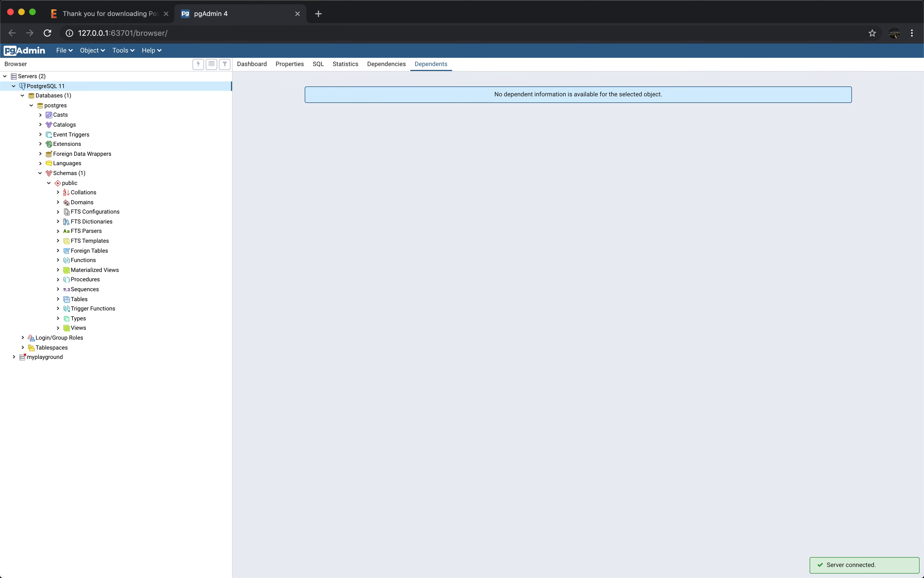
Expand the empty Tables group in the postgres database's public schema, then switch applications.
click(59, 301)
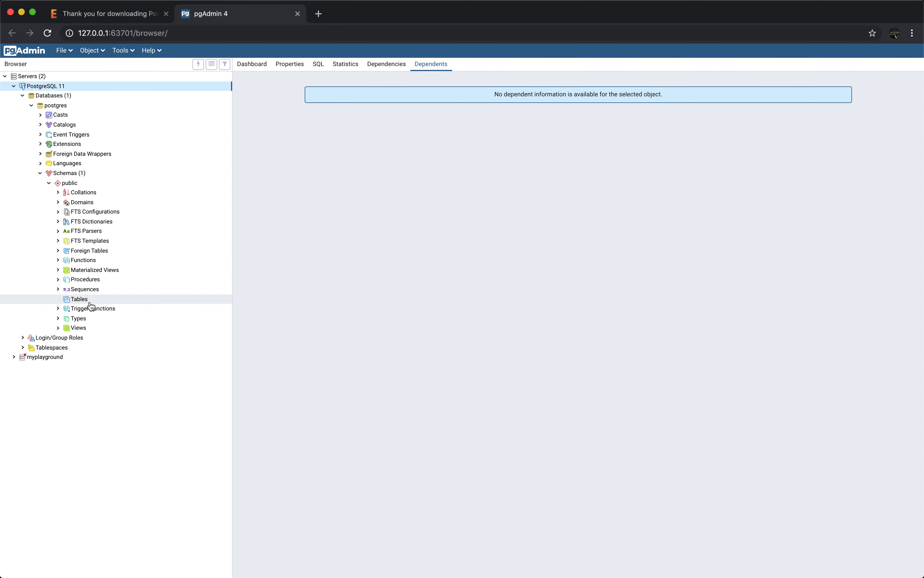
key(super+Tab)
key(super+Tab)
key(super+Tab)
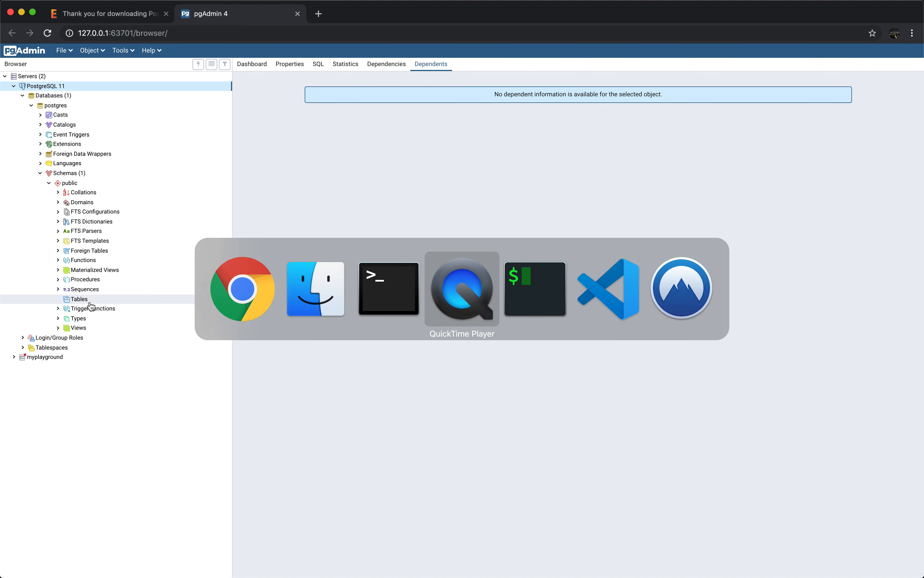
mouse_move(2, 2)
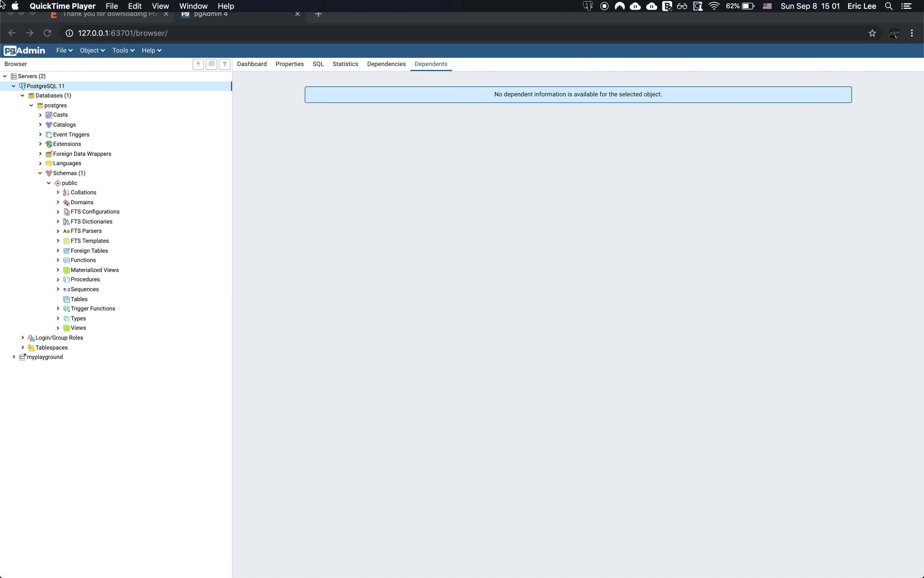